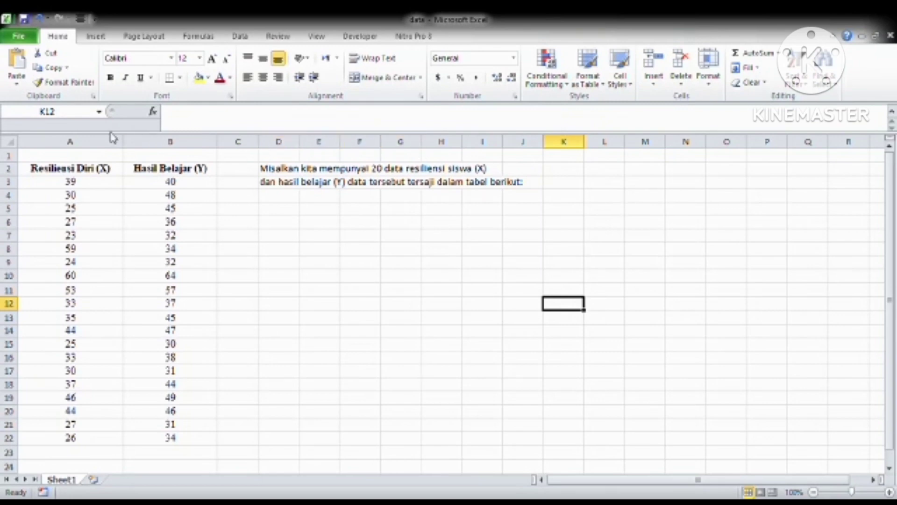
Copy the Resiliensi Diri and Hasil Belajar values in A3:B22, switch to SPSS, and paste them starting at the first data cell.
drag(33, 185, 168, 397)
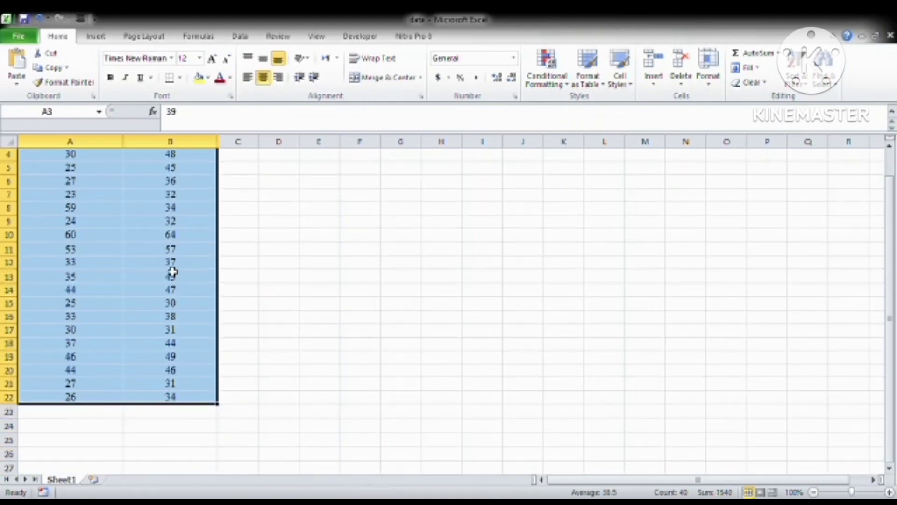
key(ctrl+c)
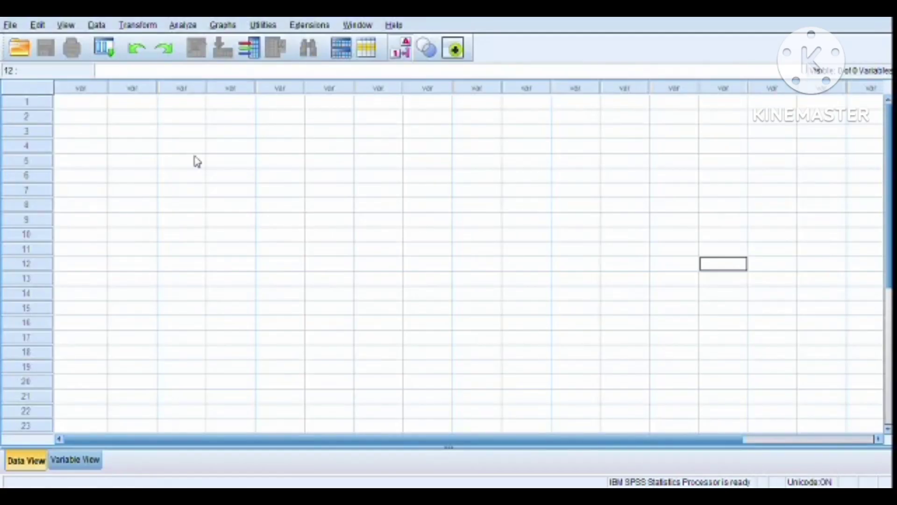
click(87, 109)
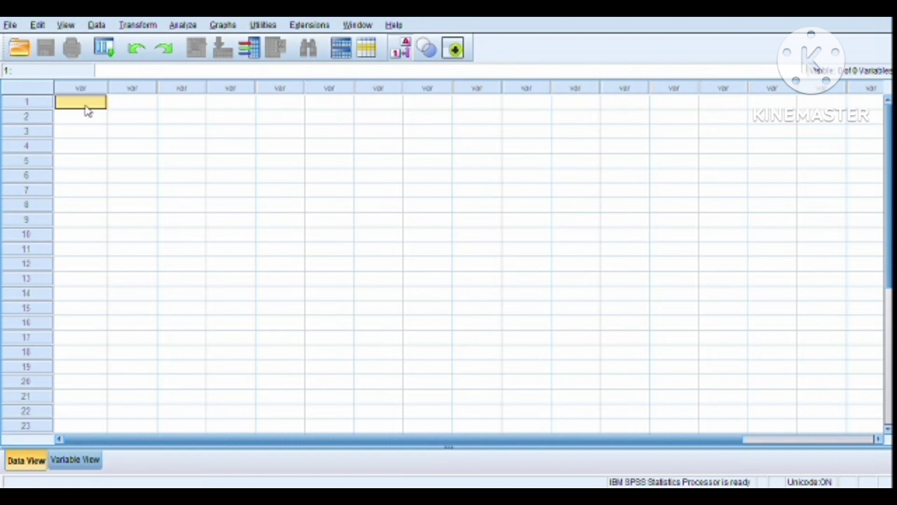
key(ctrl+v)
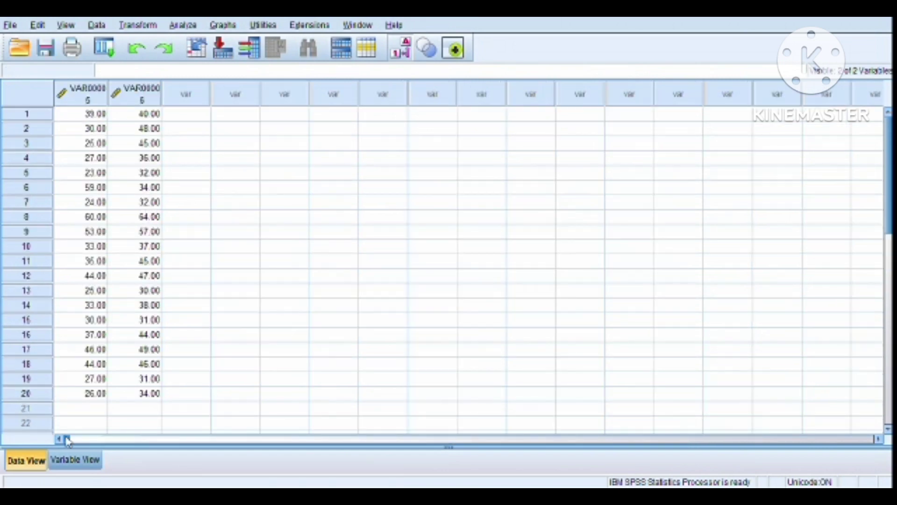
Rename the two pasted variables as x and y in the variable definitions.
click(92, 461)
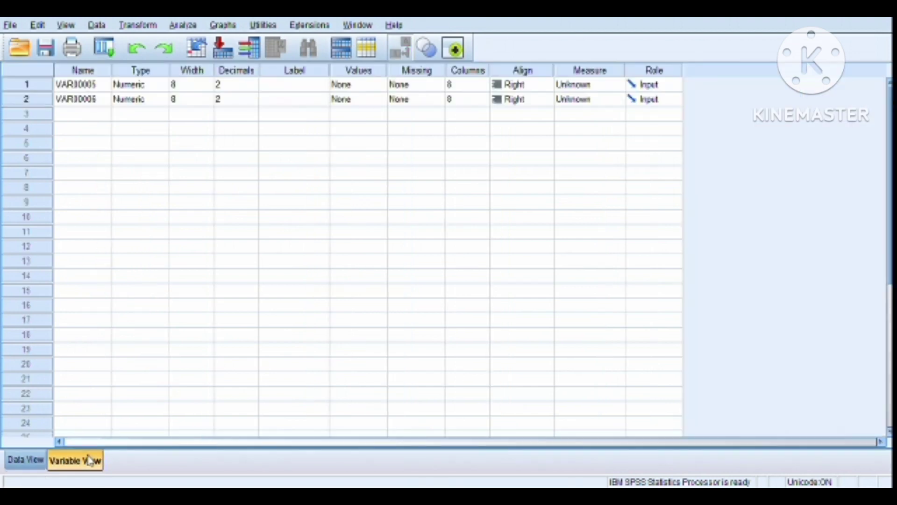
click(76, 88)
key(BackSpace)
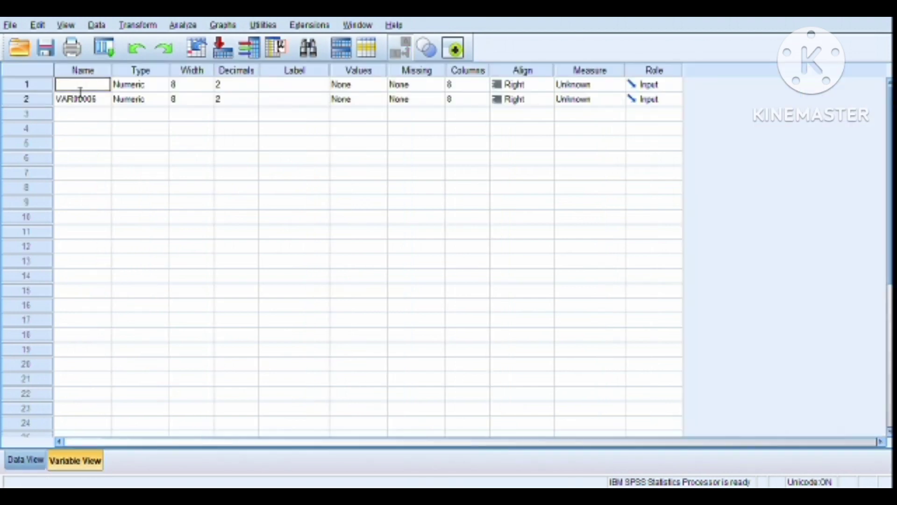
text(x)
key(Return)
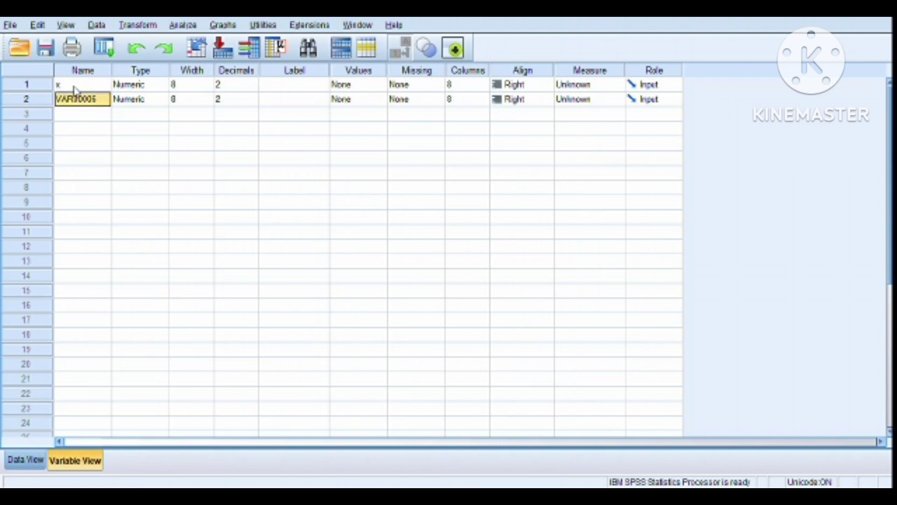
key(BackSpace)
text(y)
Set the decimals of both variables x and y to 0.
click(234, 86)
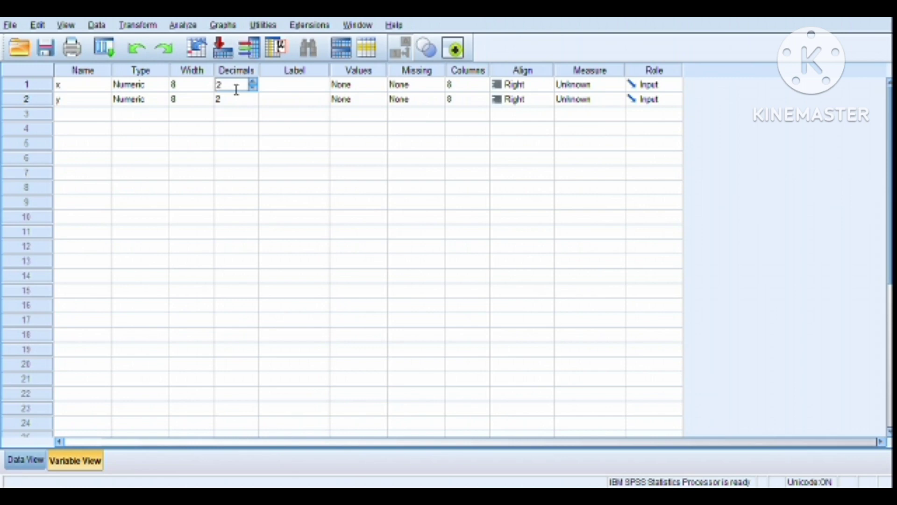
click(236, 89)
key(BackSpace)
text(0)
click(235, 100)
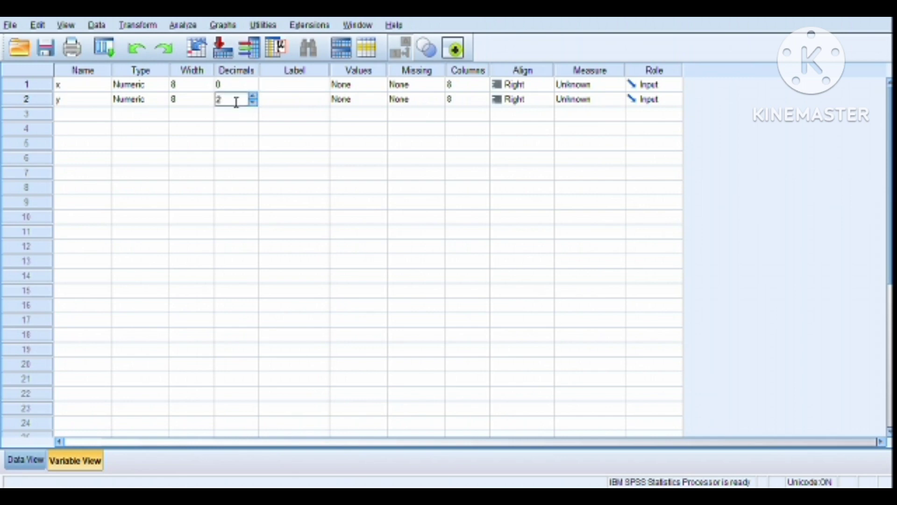
click(236, 102)
key(BackSpace)
text(0)
Label variable x as motivasi and variable y as kinerja.
click(303, 85)
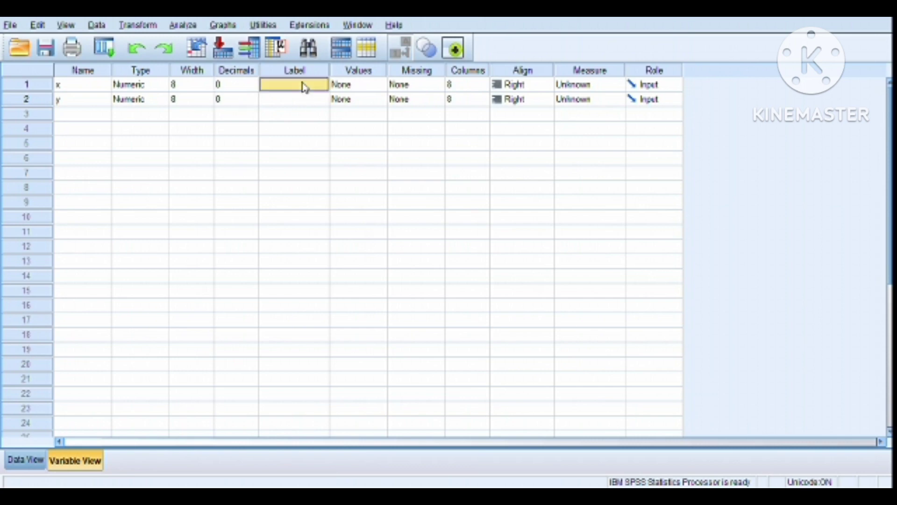
text(motivasi)
click(294, 103)
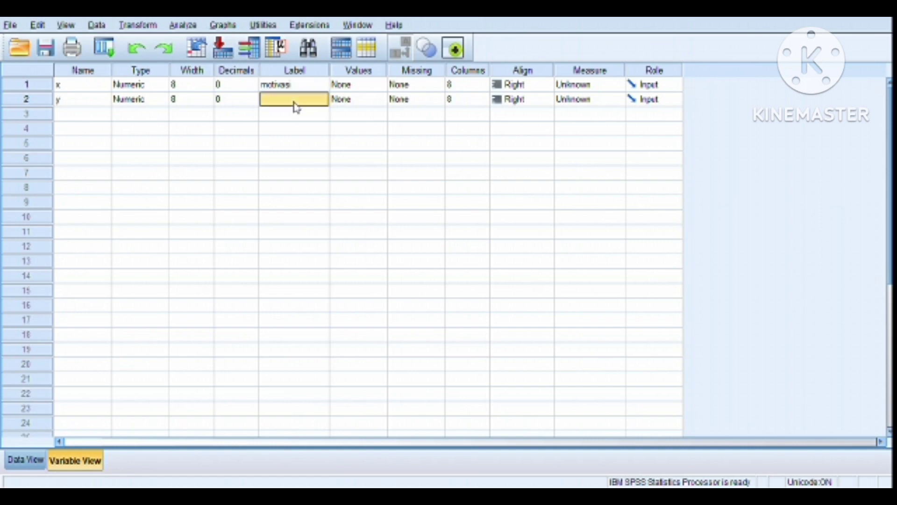
text(kinerja)
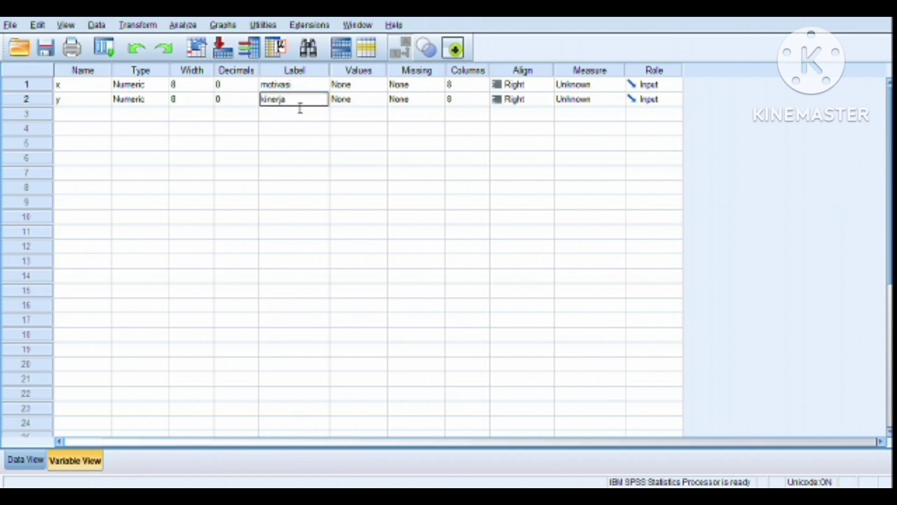
click(438, 147)
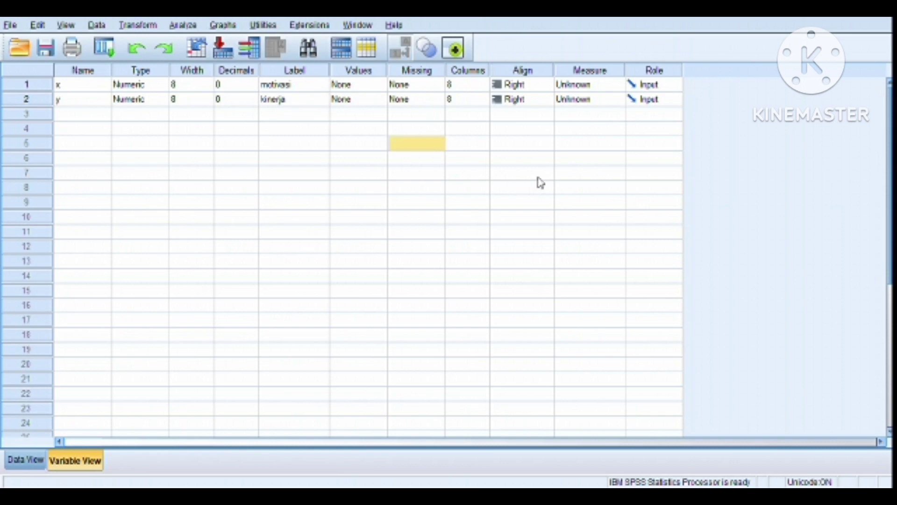
click(282, 201)
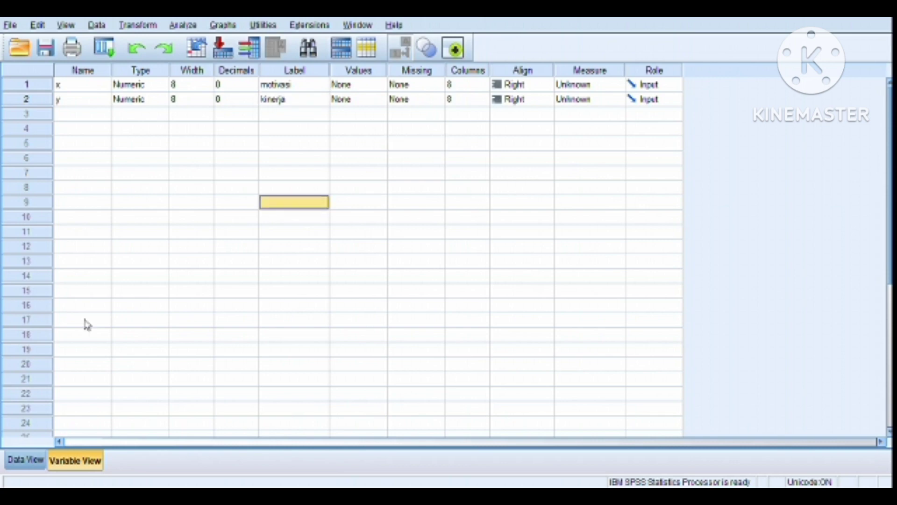
Run a two-tailed Pearson bivariate correlation on motivasi and kinerja with significant correlations flagged.
click(35, 459)
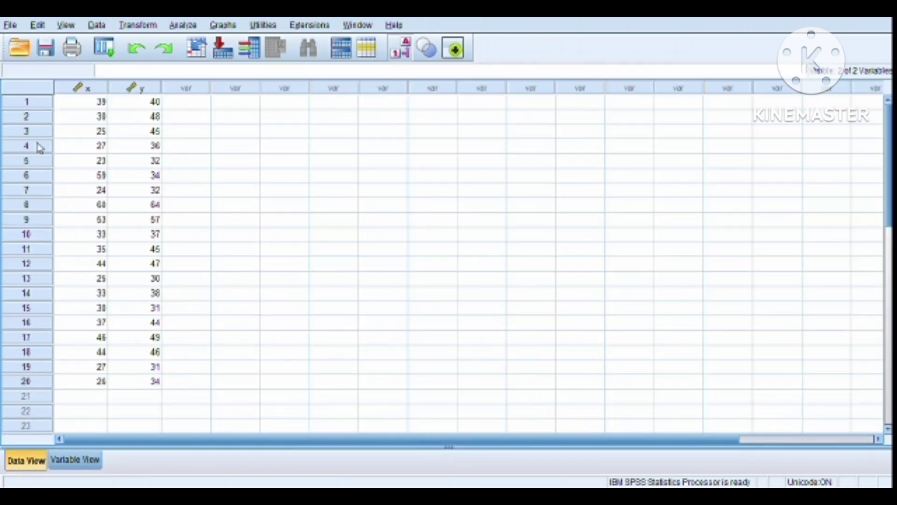
click(189, 25)
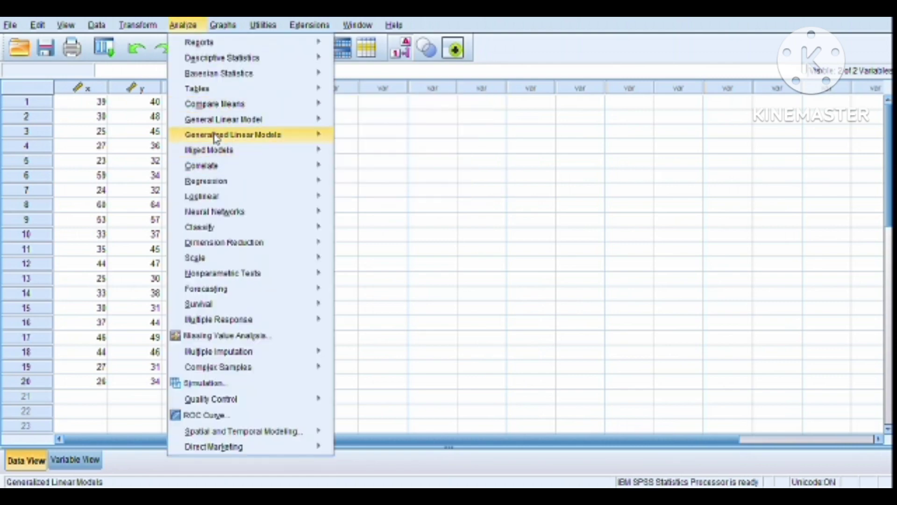
mouse_move(215, 109)
mouse_move(209, 169)
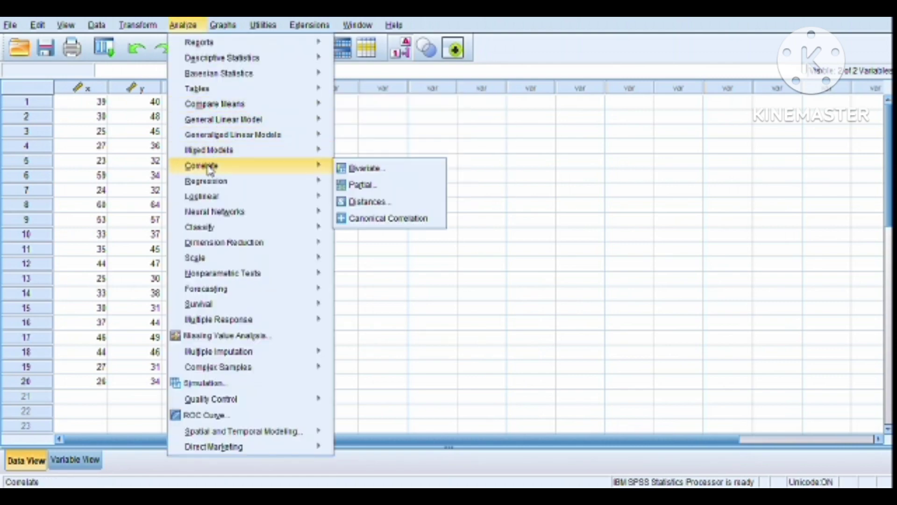
click(341, 169)
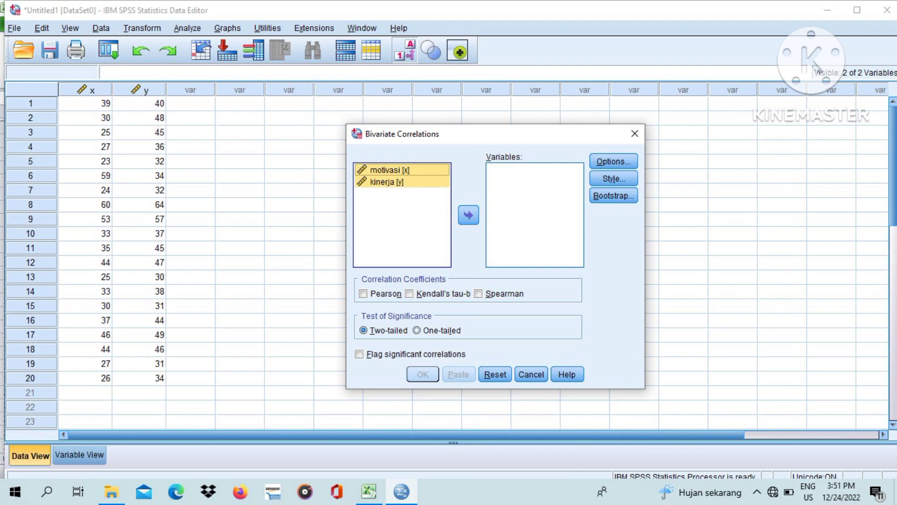
click(469, 215)
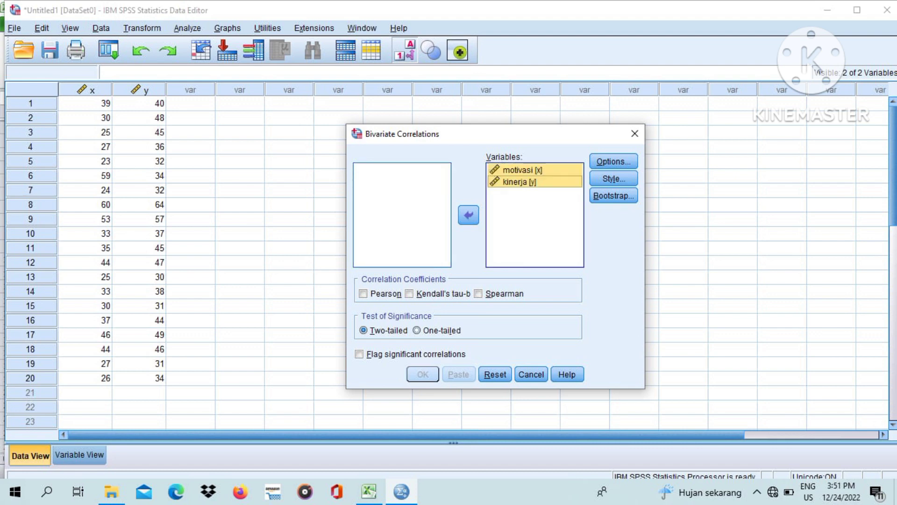
click(364, 293)
click(360, 354)
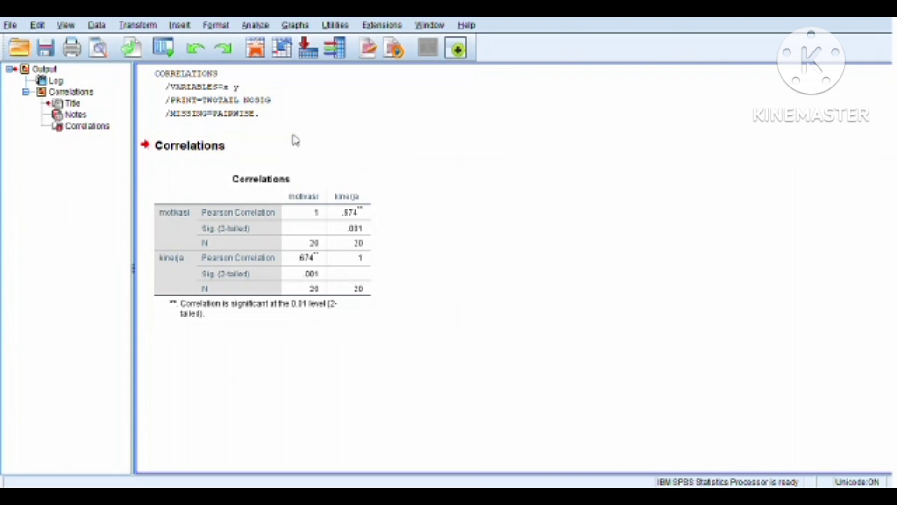
click(315, 211)
click(316, 225)
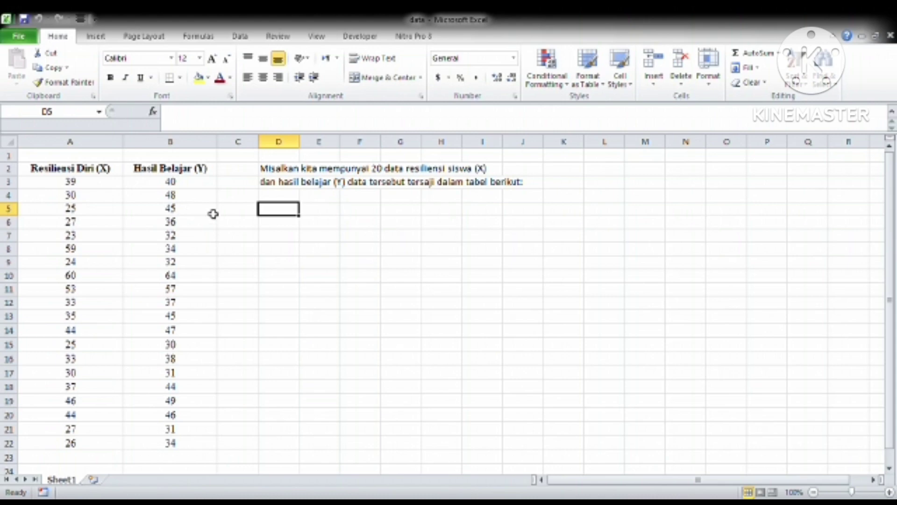
Copy the X and Y values in A3:B22 of the Excel data sheet and paste them into the empty SPSS dataset from the first cell.
drag(58, 187, 171, 443)
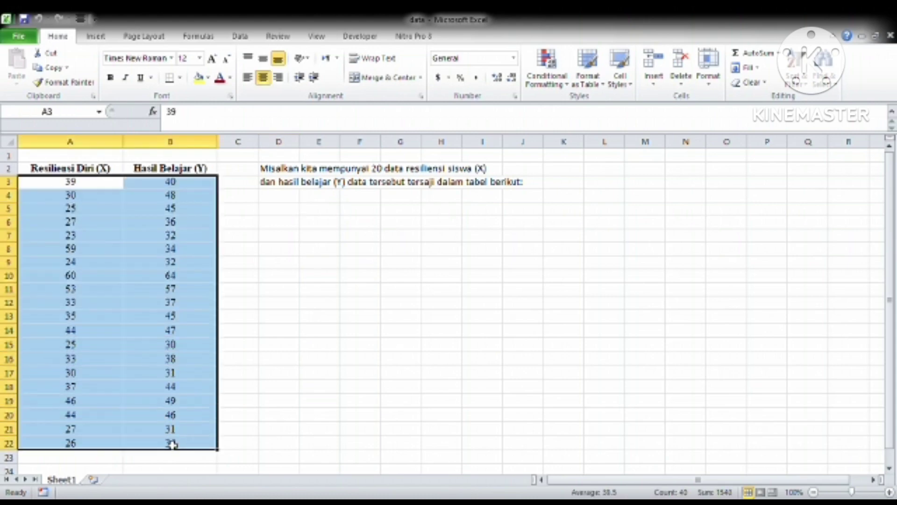
key(ctrl+c)
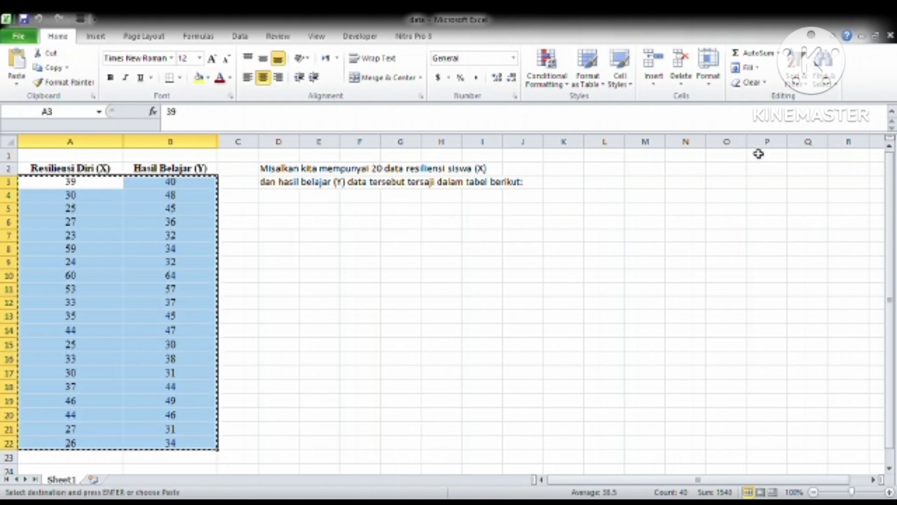
drag(70, 182, 164, 402)
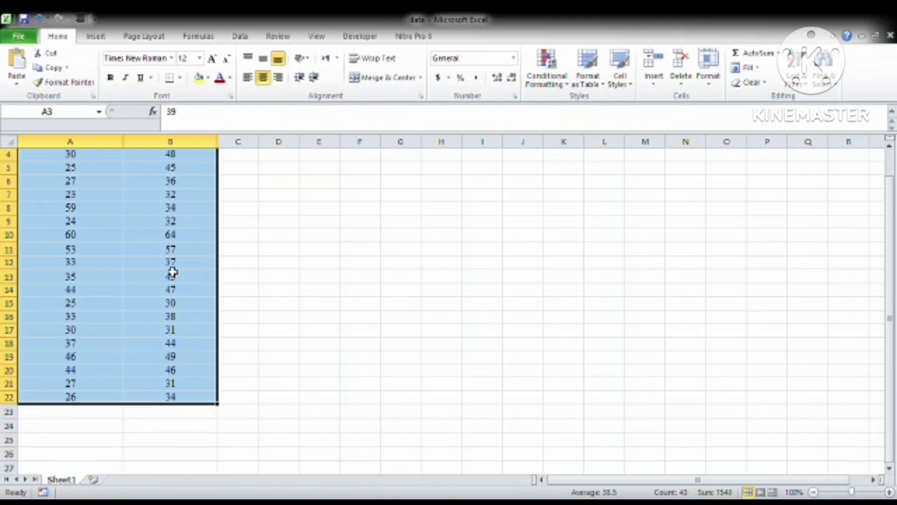
key(ctrl+c)
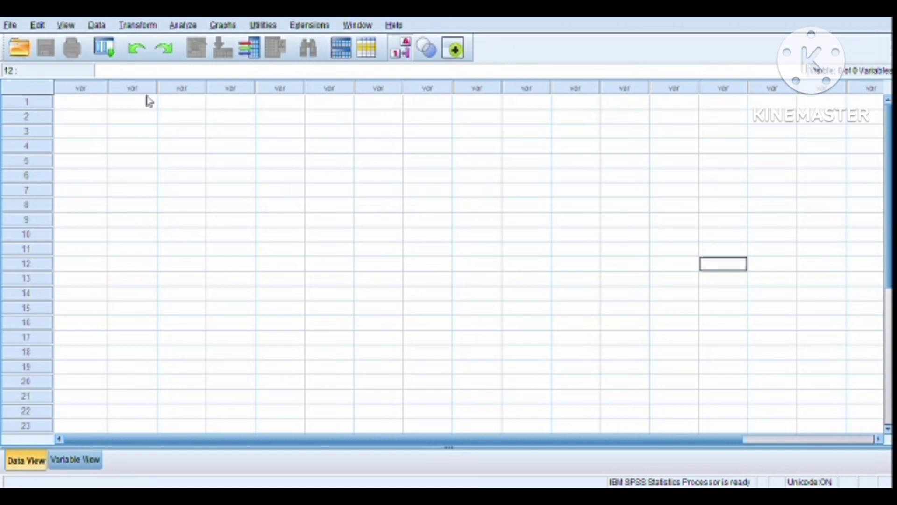
click(87, 106)
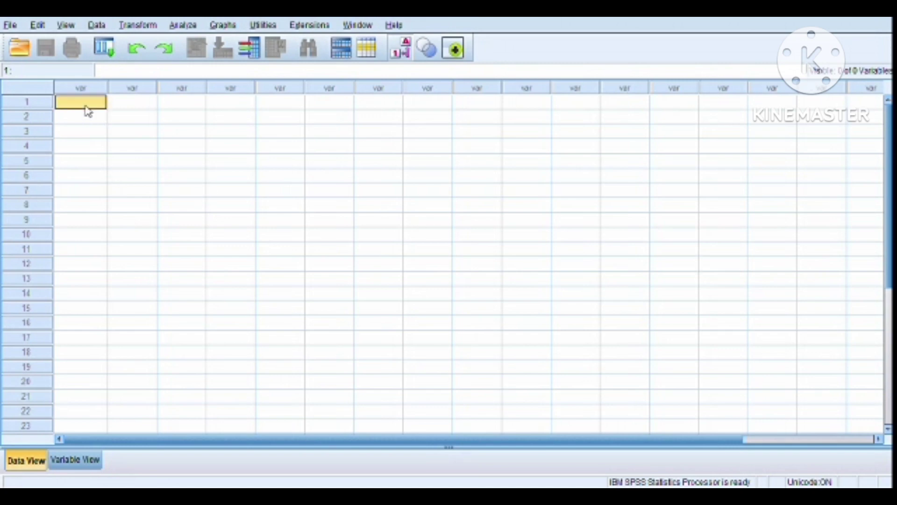
key(ctrl+v)
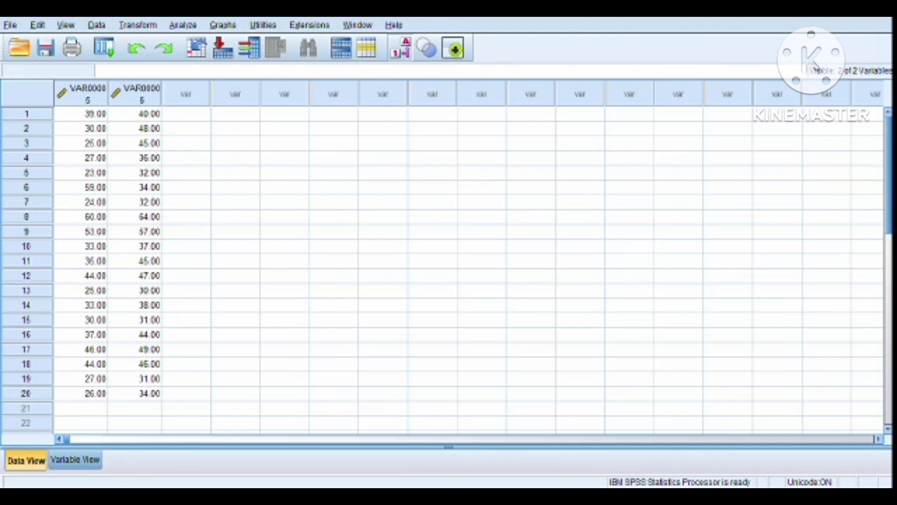
Name the first pasted variable x and the second one y.
click(89, 460)
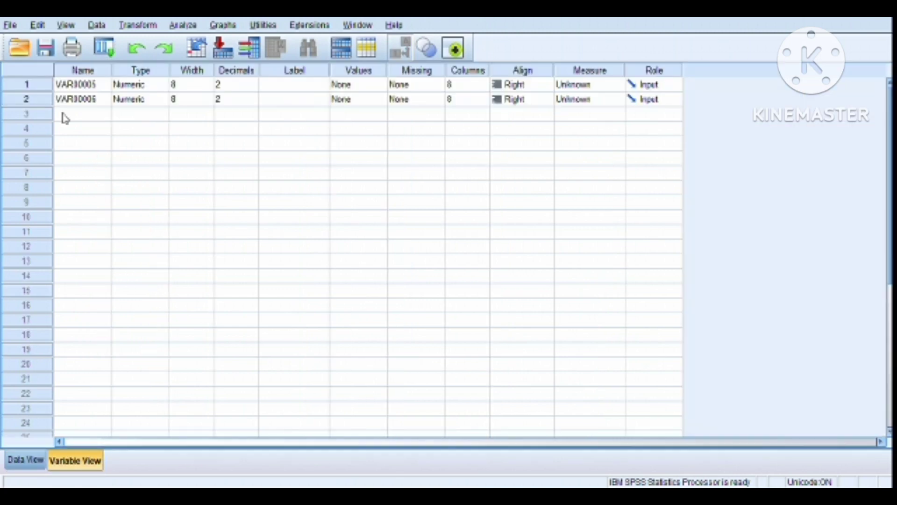
click(75, 88)
key(BackSpace)
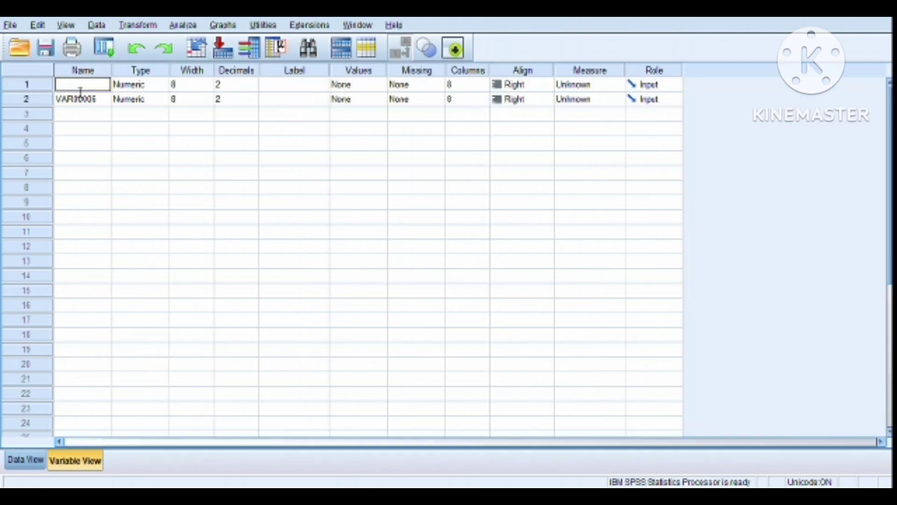
text(x)
key(Return)
key(BackSpace)
text(y)
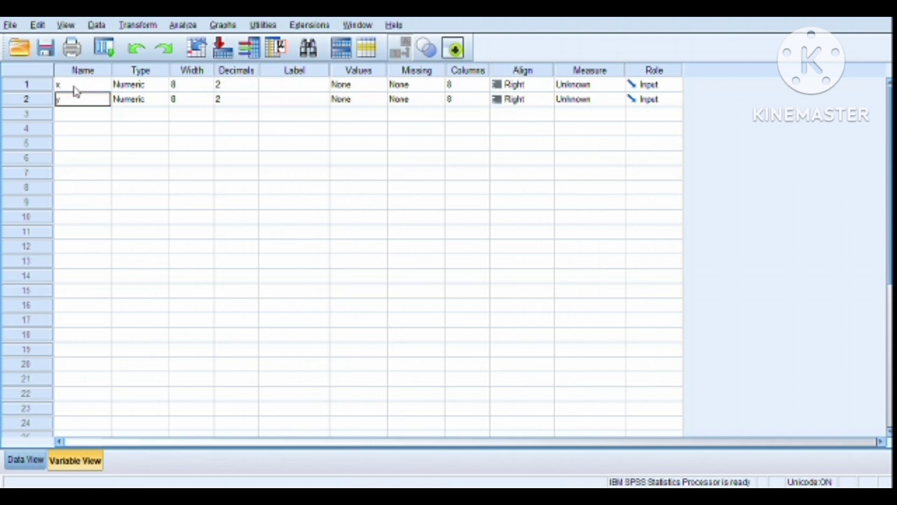
Set the number of decimals to 0 for both x and y.
click(232, 85)
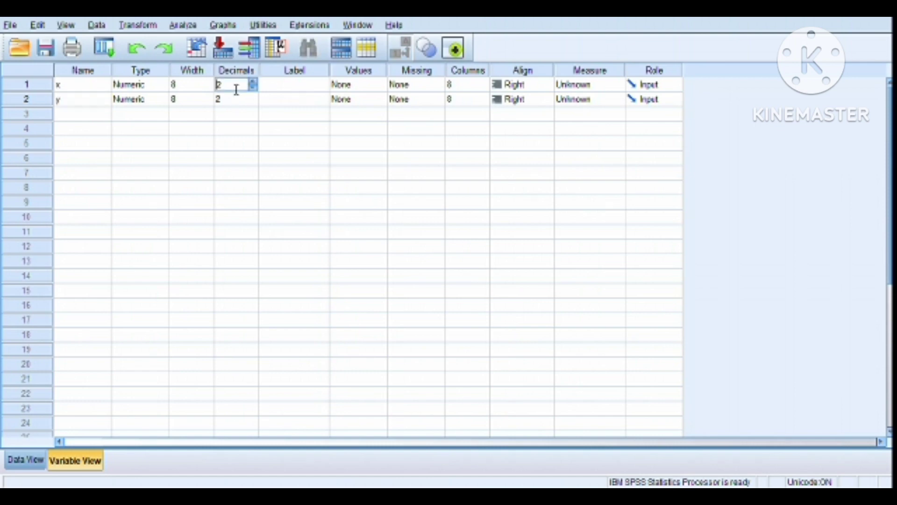
key(BackSpace)
text(0)
click(236, 100)
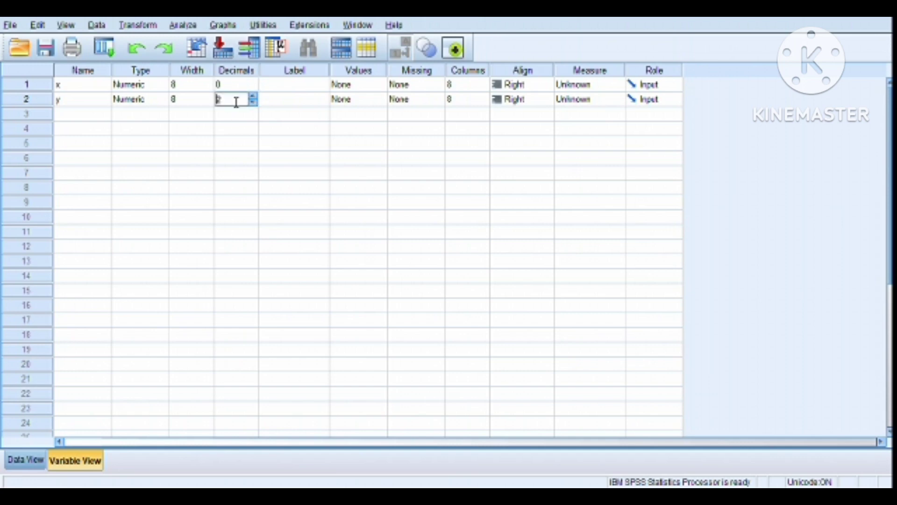
key(BackSpace)
text(0)
Give variable x the label motivasi and variable y the label kinerja.
click(305, 86)
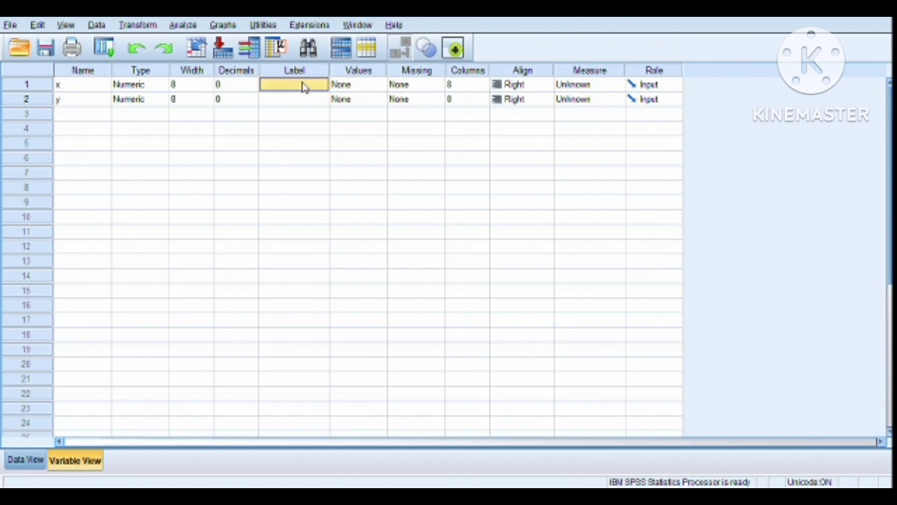
text(motivasi)
click(298, 106)
text(kinerja)
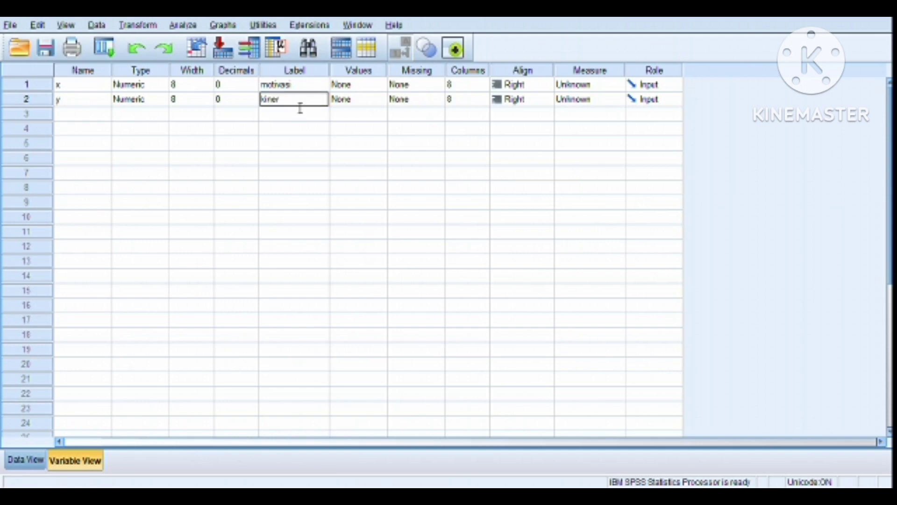
click(442, 144)
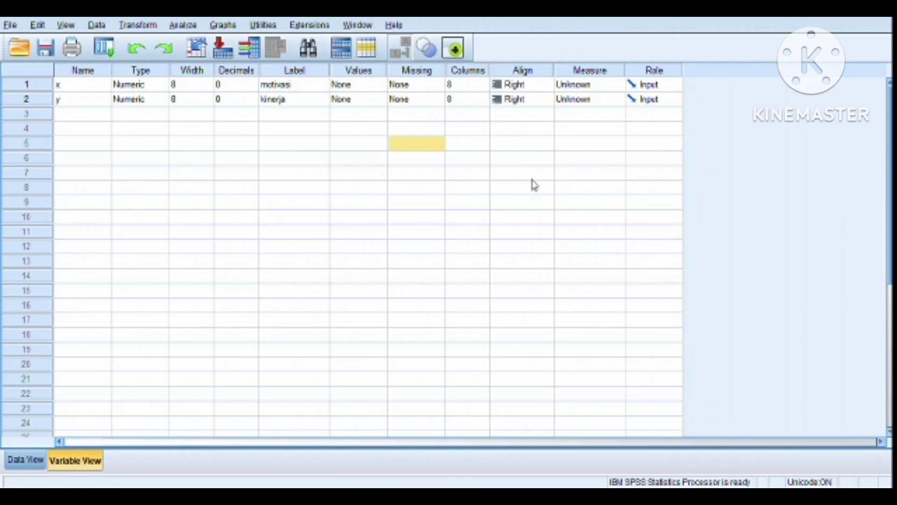
Switch to the data values and open the bivariate correlation analysis.
click(279, 203)
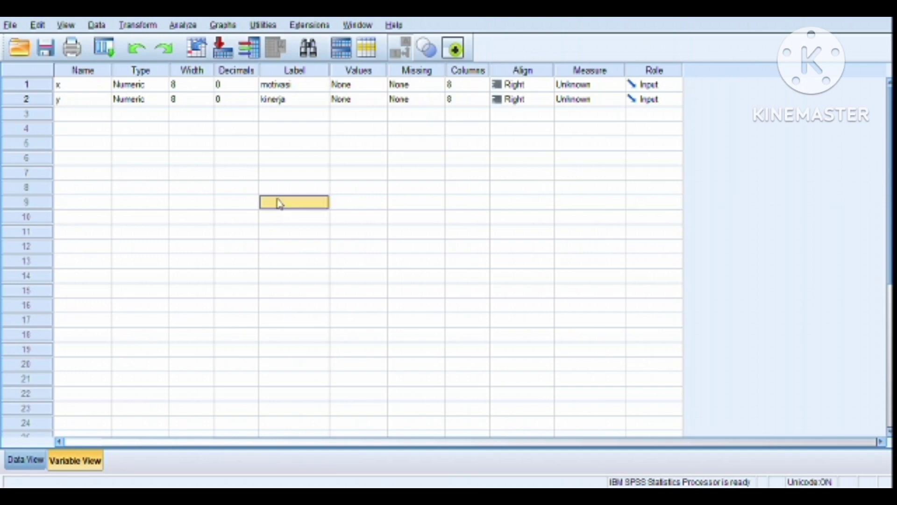
click(36, 457)
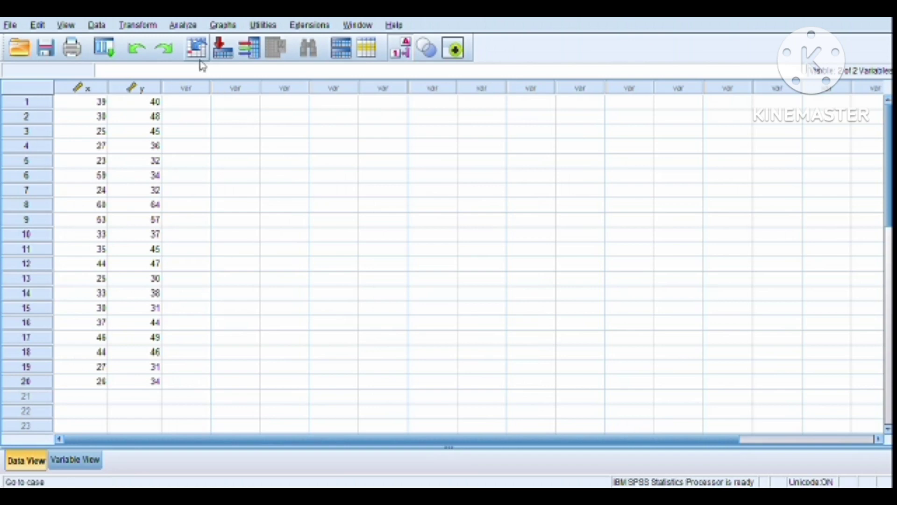
click(182, 25)
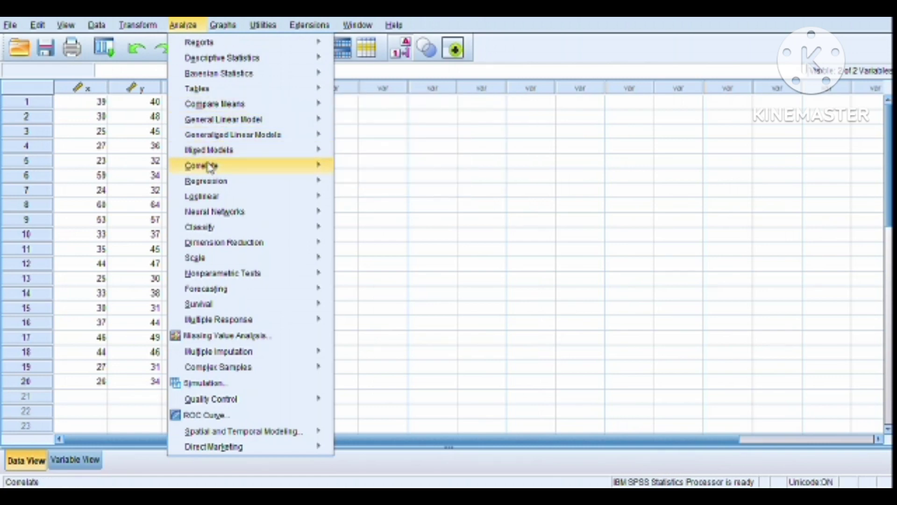
mouse_move(209, 167)
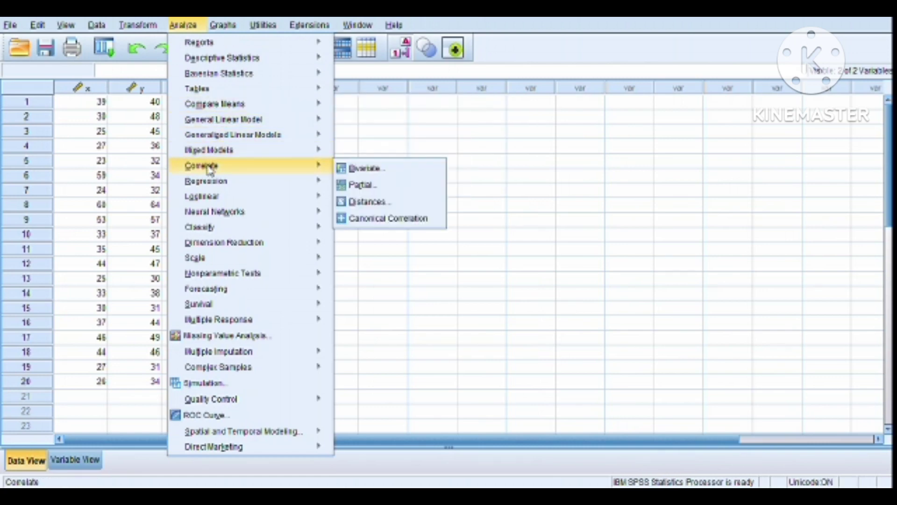
click(341, 169)
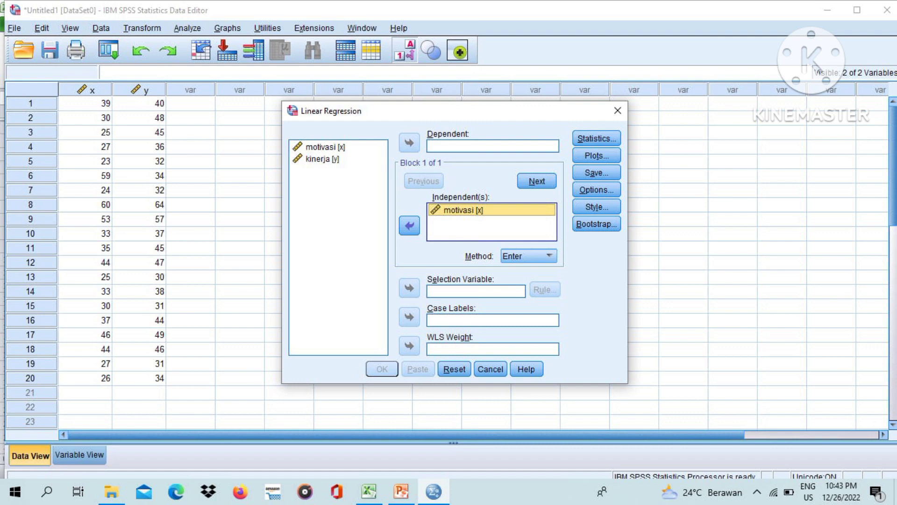
Set kinerja as the dependent variable of the linear regression on motivasi and examine the regression output tables.
drag(322, 159, 493, 146)
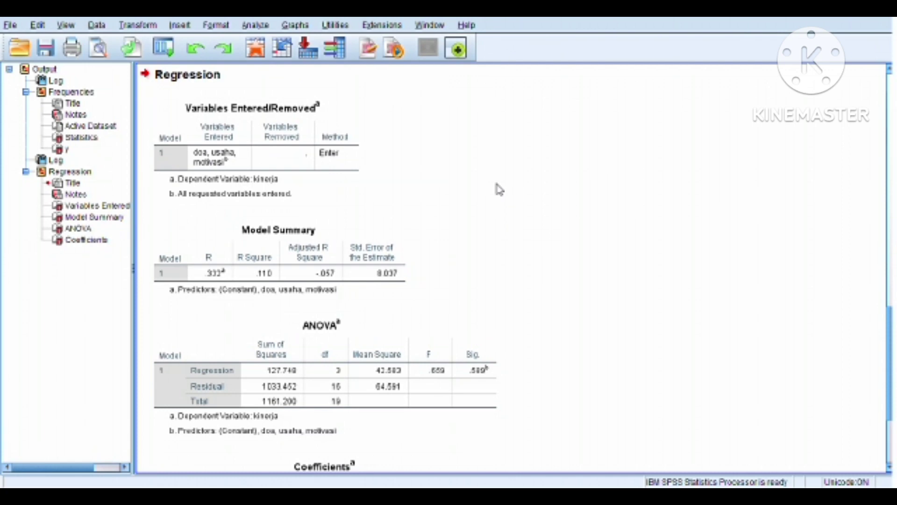
scroll(500, 189, down, 5)
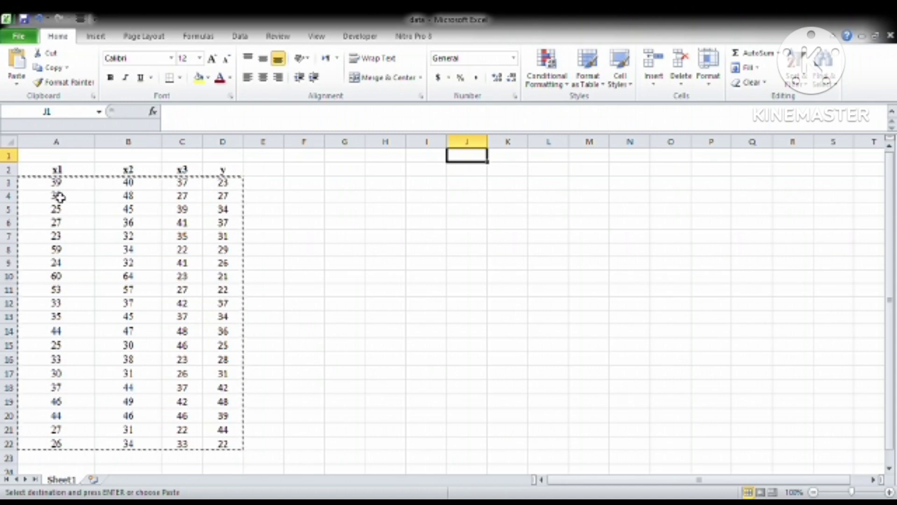
Copy the x1, x2, x3 and y values in A3:D22 of the Excel sheet and paste them into the empty SPSS dataset from the first cell.
drag(56, 185, 219, 457)
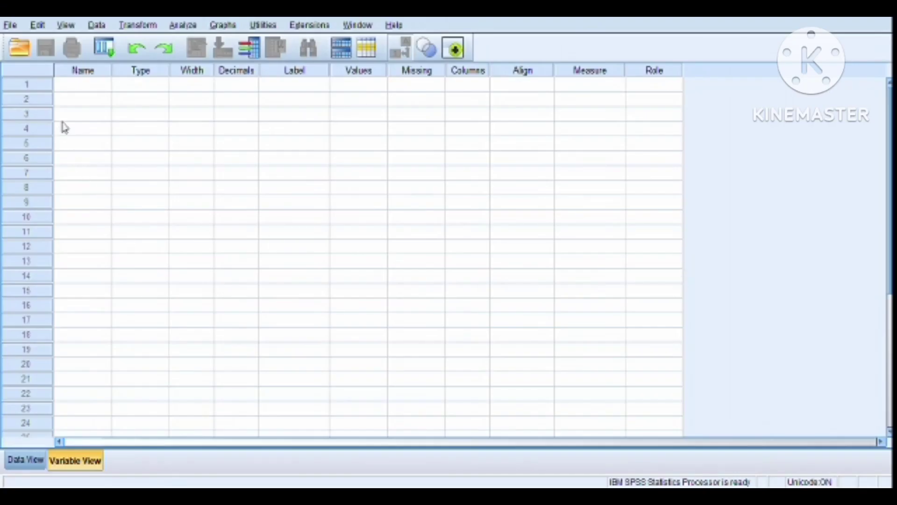
click(83, 88)
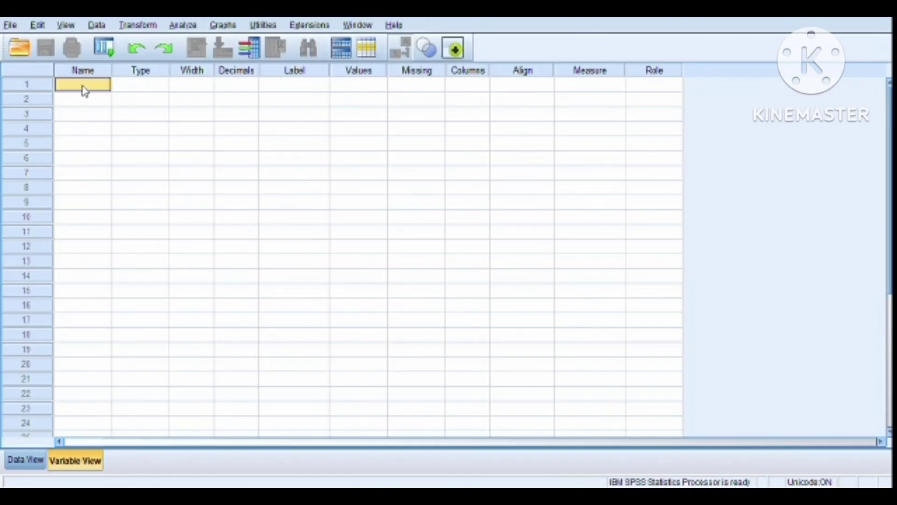
click(17, 462)
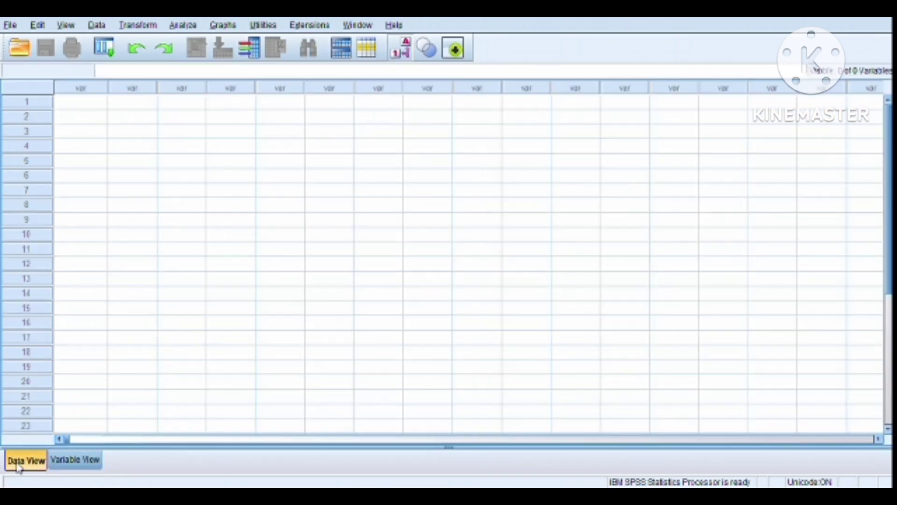
click(90, 108)
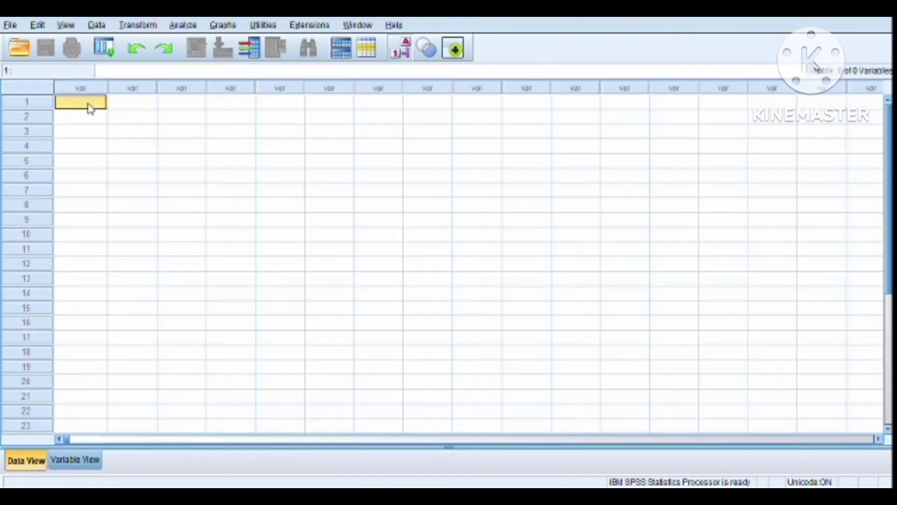
text(39.00	40.00	37.00	23.00 30.00	48.00	27.00	27.00 26.00	45.00	39.00	34.00 27.00	36.00	41.00	37.00 23.00	32.00	35.00	31.00 59.00	34.00	22.00	29.00 24.00	32.00	41.00	26.00 60.00	64.00	23.00	21.00 53.00	57.00	27.00	22.00 33.00	37.00	42.00	37.00 35.00	45.00	37.00	34.00 44.00	47.00	48.00	36.00 25.00	30.00	46.00	25.00 33.00	38.00	23.00	28.00 30.00	31.00	26.00	31.00 37.00	44.00	37.00	42.00 46.00	49.00	42.00	48.00 44.00	46.00	46.00	39.00 27.00	31.00	22.00	44.00 26.00	34.00	33.00	22.00)
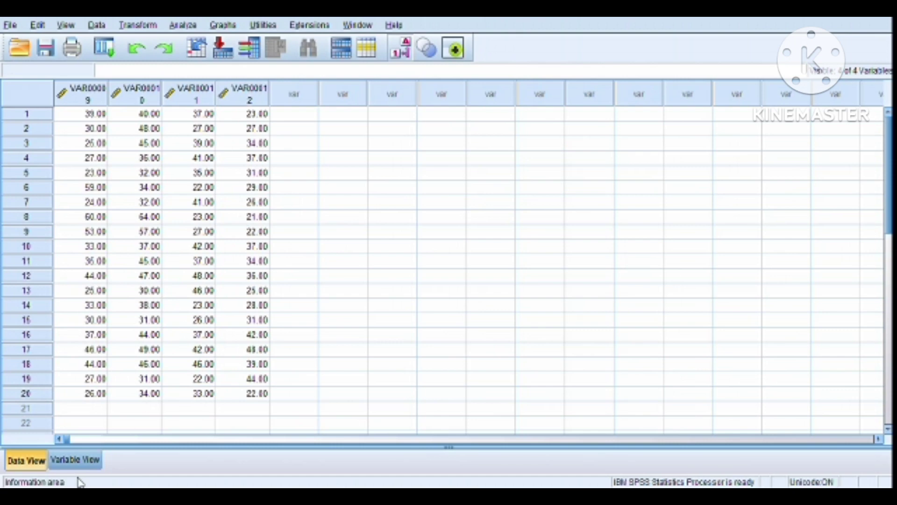
Name the four pasted variables x1, x2, x3 and y in that order.
click(76, 461)
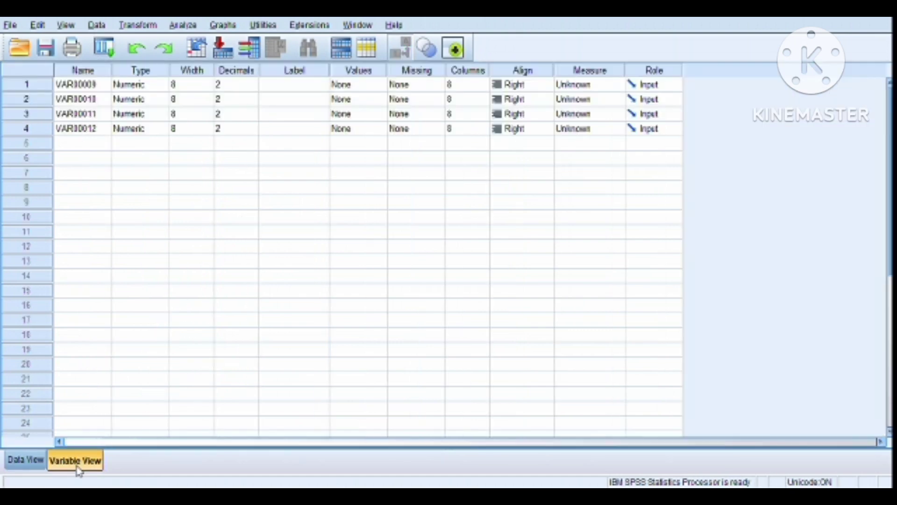
click(69, 86)
key(BackSpace)
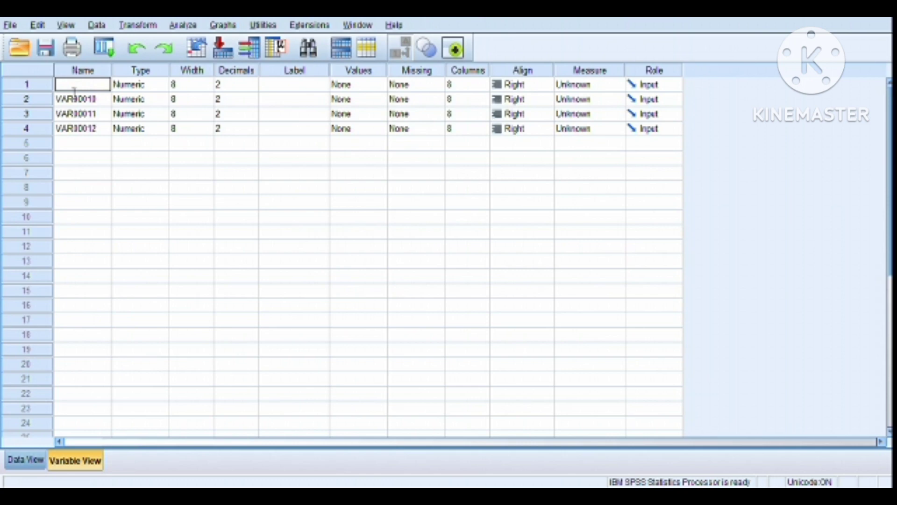
text(x1)
key(Return)
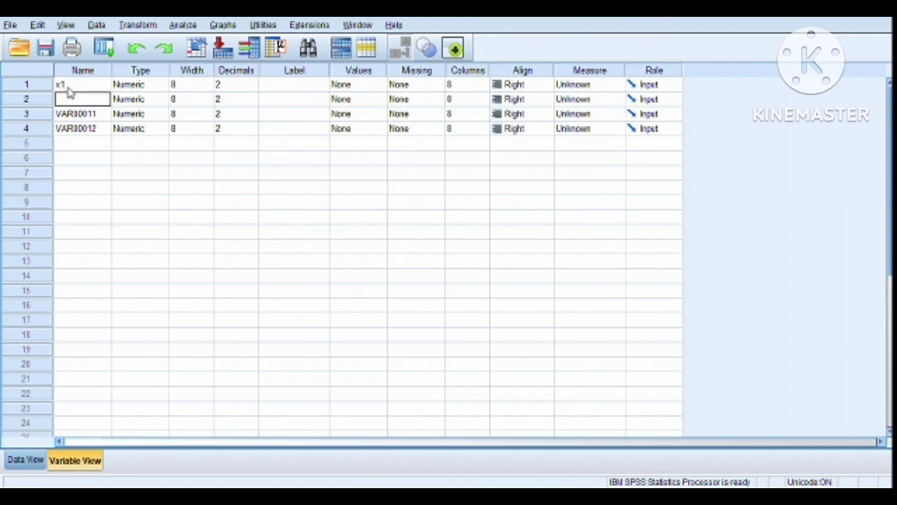
text(x2)
key(Return)
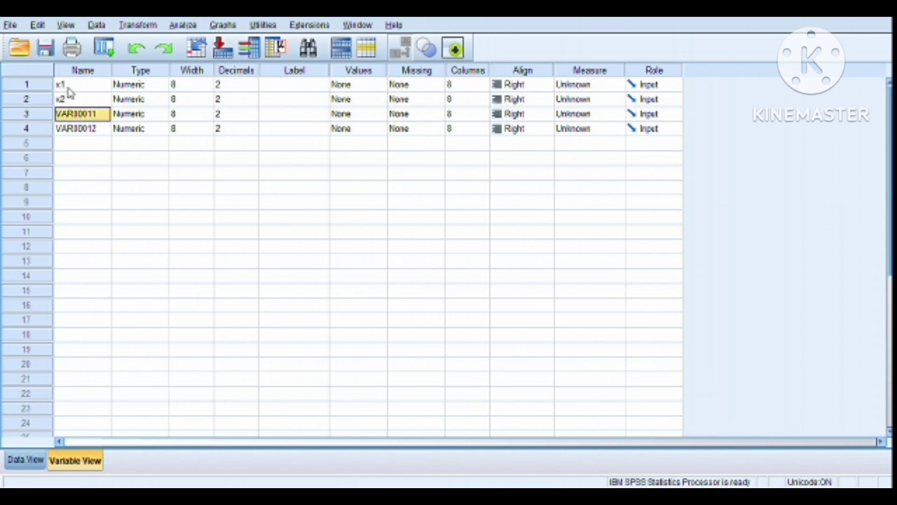
key(BackSpace)
text(x3)
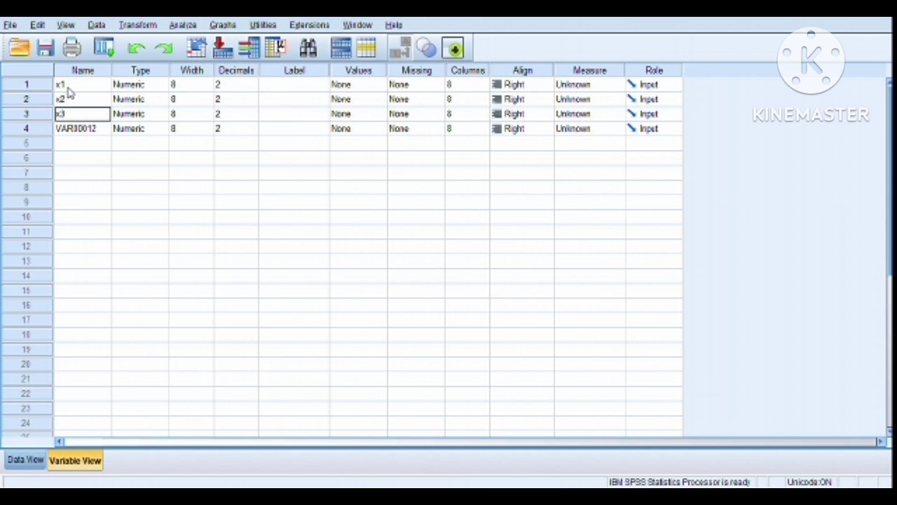
key(Return)
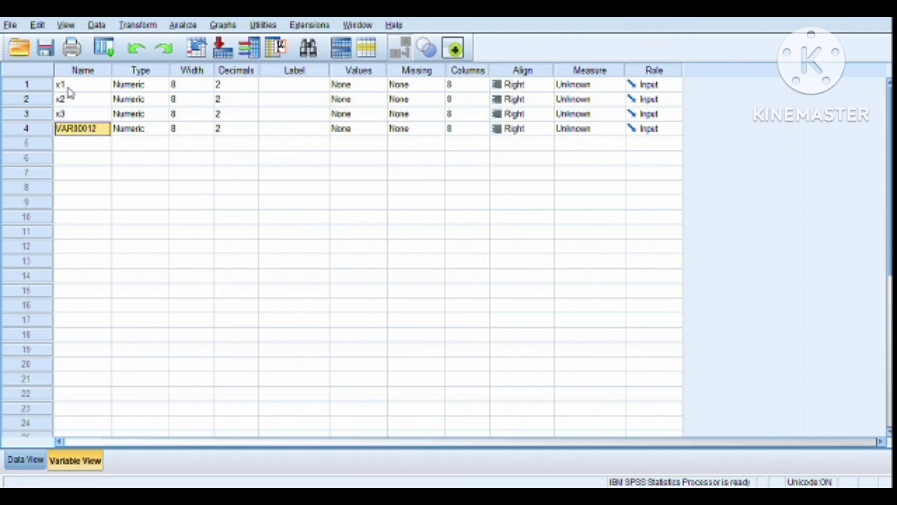
text(y)
Set the number of decimals to 0 for x1, x2, x3 and y.
click(243, 90)
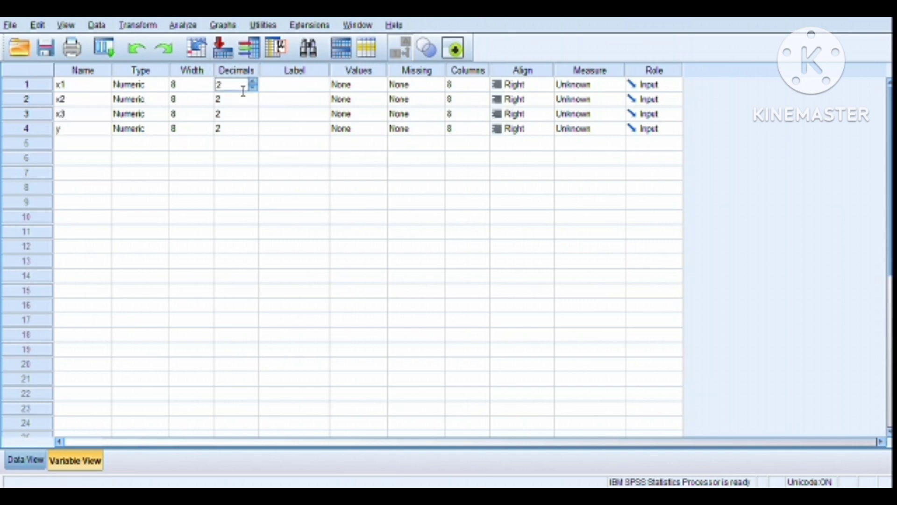
key(BackSpace)
text(0)
key(Return)
key(BackSpace)
text(0)
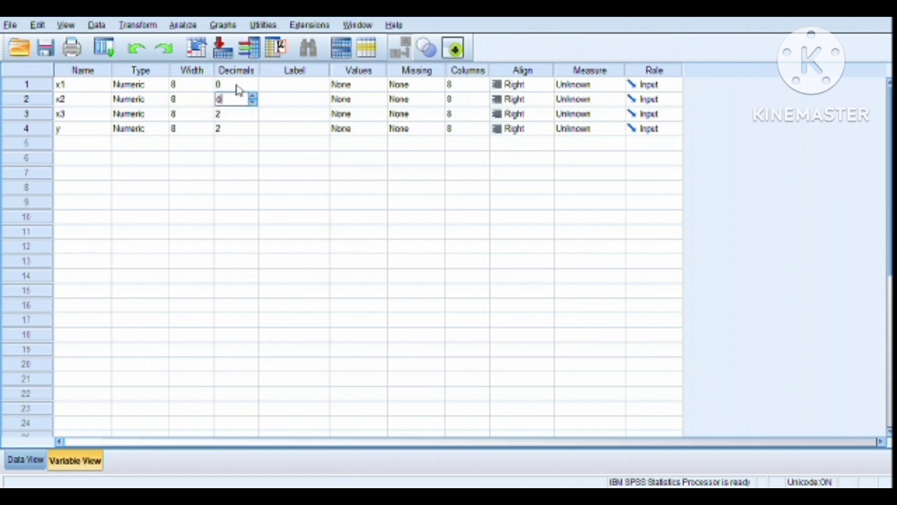
key(Return)
key(BackSpace)
text(0)
key(Up)
key(Down)
key(Down)
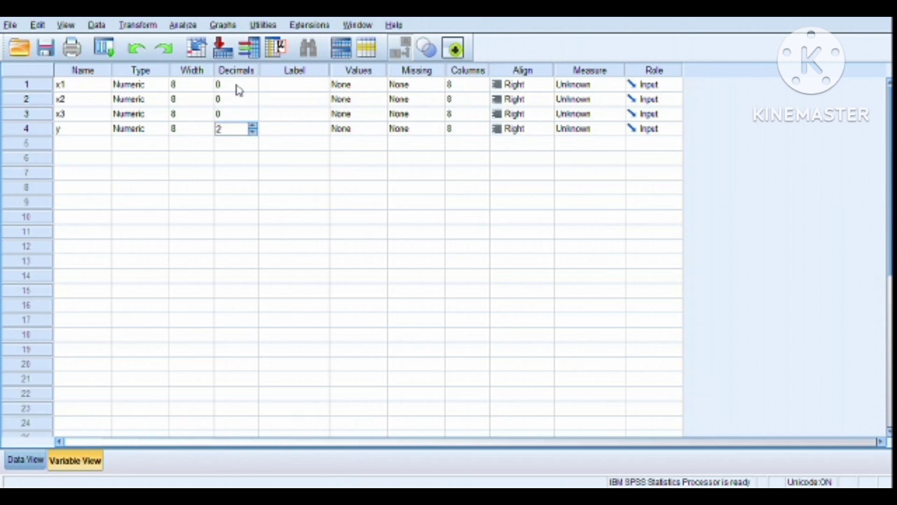
key(BackSpace)
text(0)
Label x1 as motivasi, x2 as usaha, x3 as doa and y as kinerja.
click(301, 89)
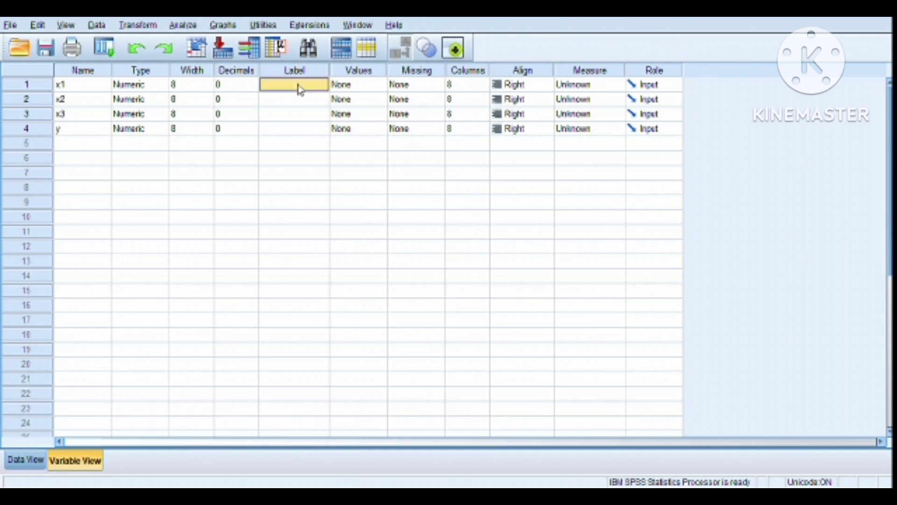
text(motivasi)
click(296, 103)
text(us)
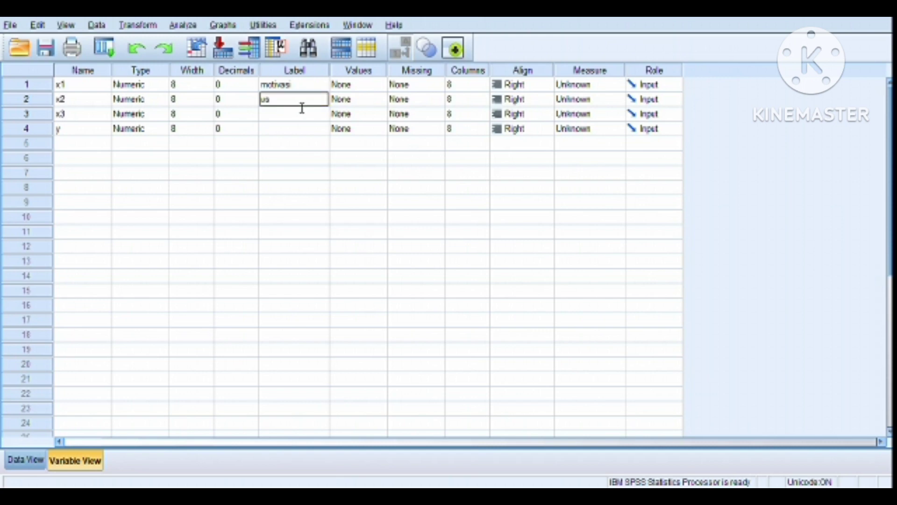
key(BackSpace)
text(saha)
key(Return)
text(doa)
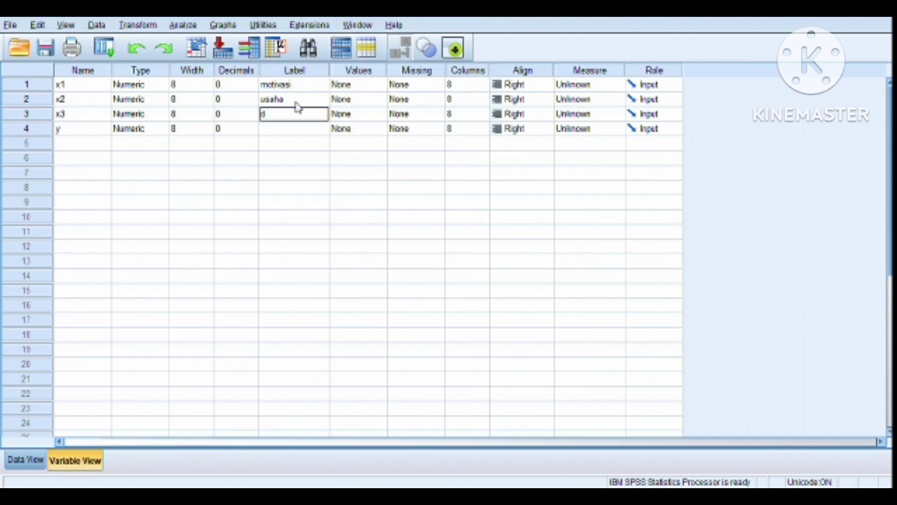
click(302, 133)
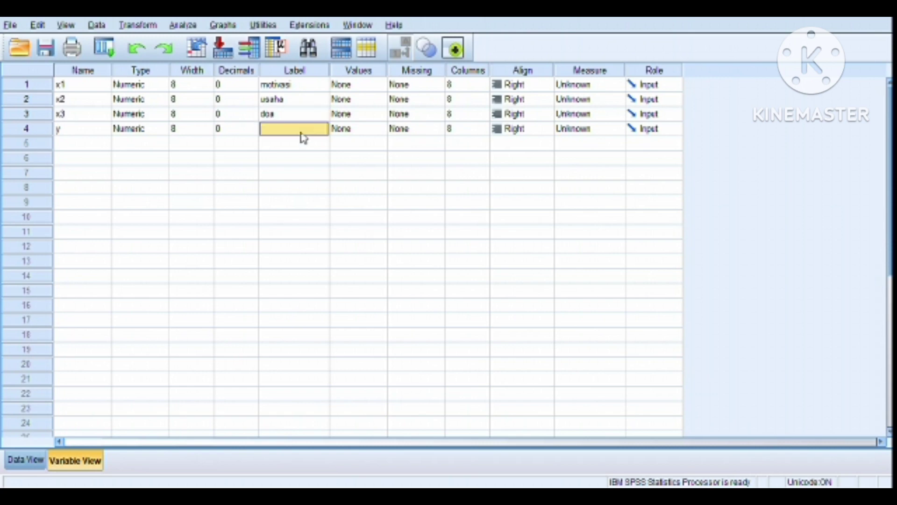
text(kinerja)
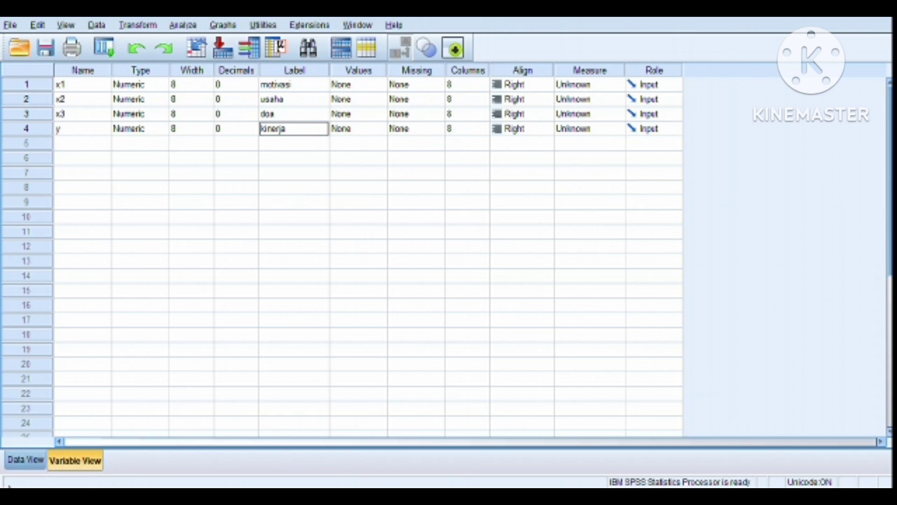
Run a linear regression with kinerja as the dependent variable and motivasi, usaha and doa as predictors, and examine its output tables.
click(19, 471)
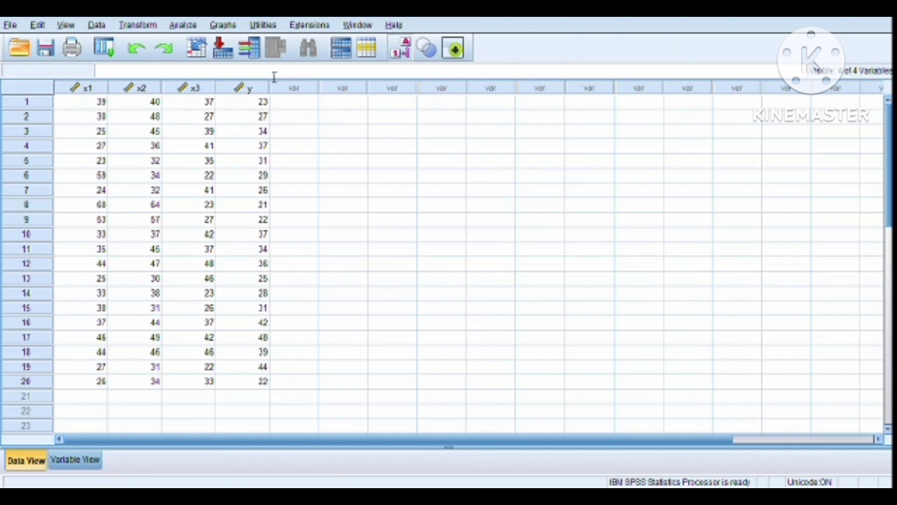
click(183, 26)
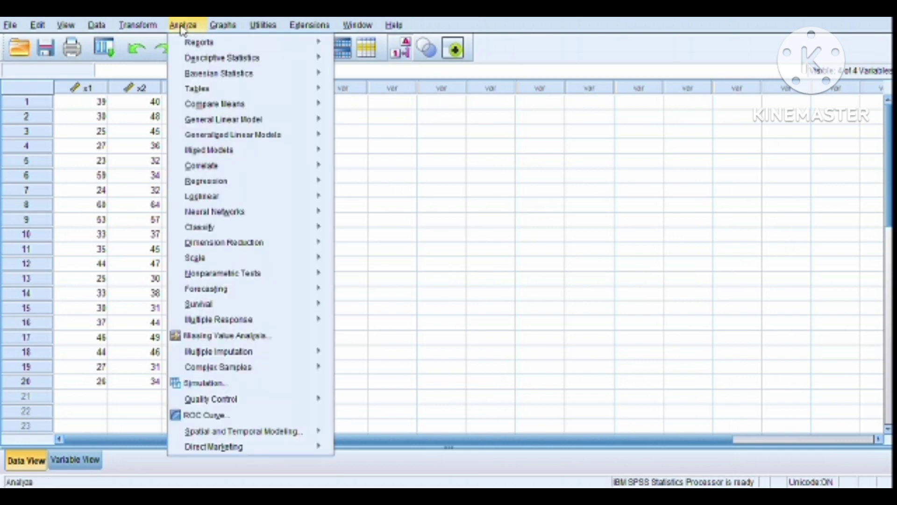
mouse_move(218, 182)
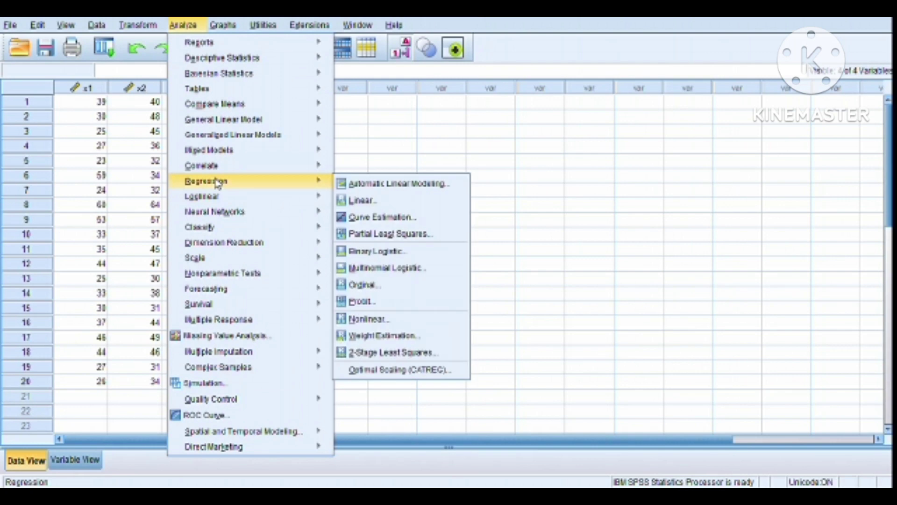
click(357, 201)
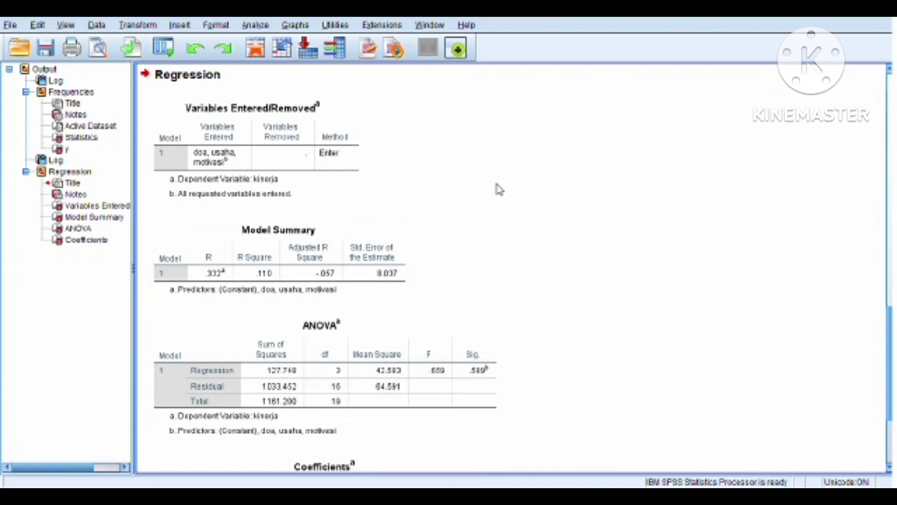
scroll(500, 190, down, 5)
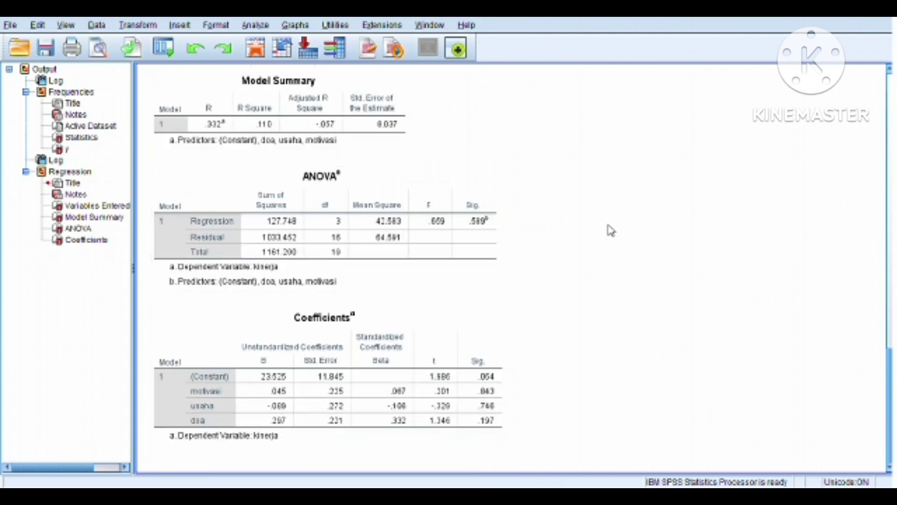
scroll(611, 230, up, 20)
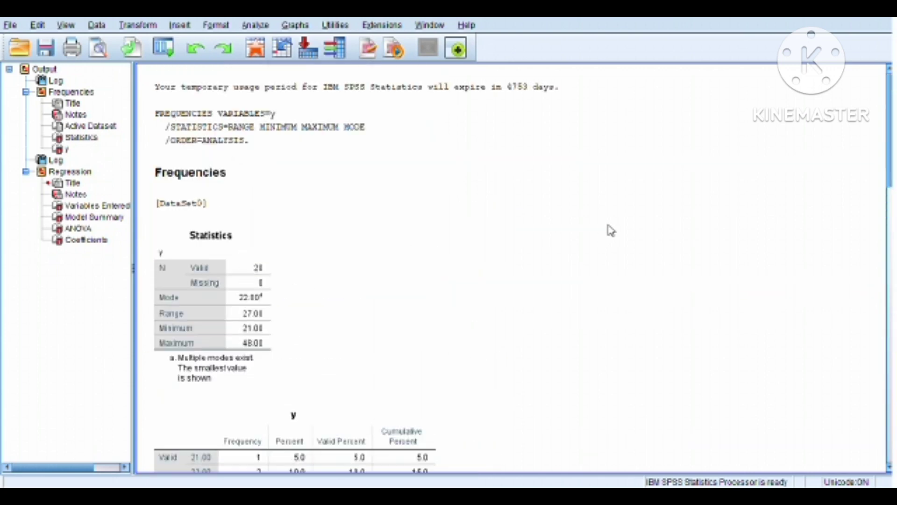
scroll(611, 230, down, 20)
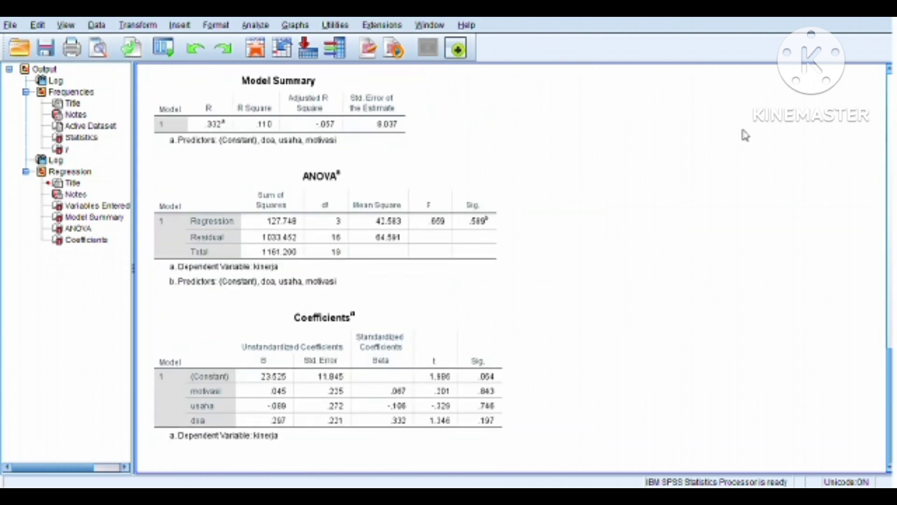